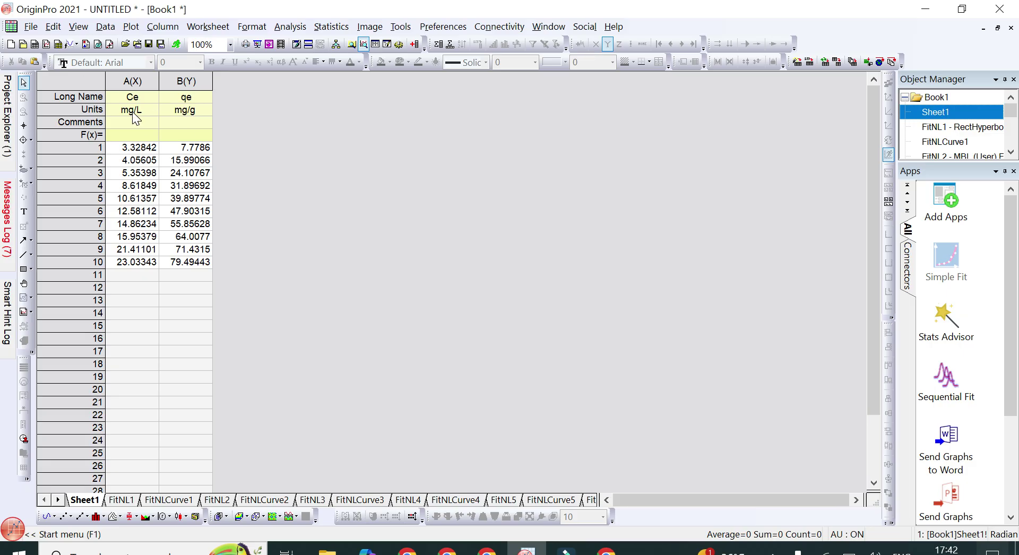
- Rename the long name of column A to C and of column B to N in the worksheet
left_click(122, 98)
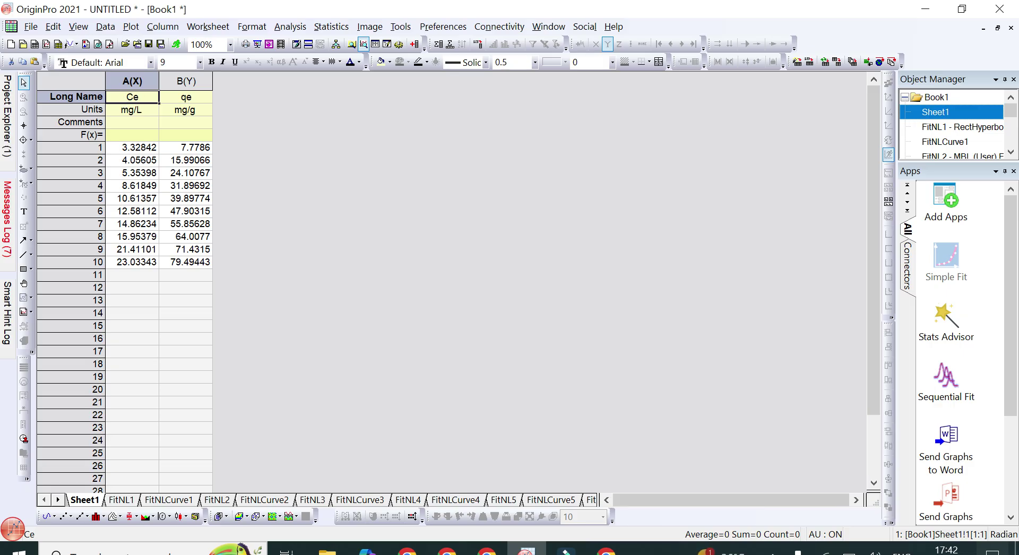
type("C")
left_click(186, 96)
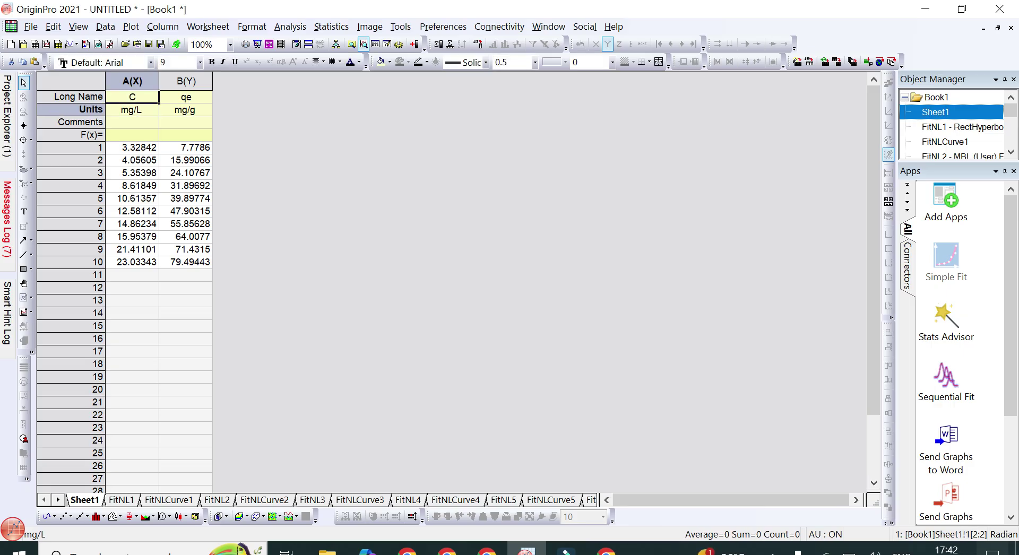
type("N")
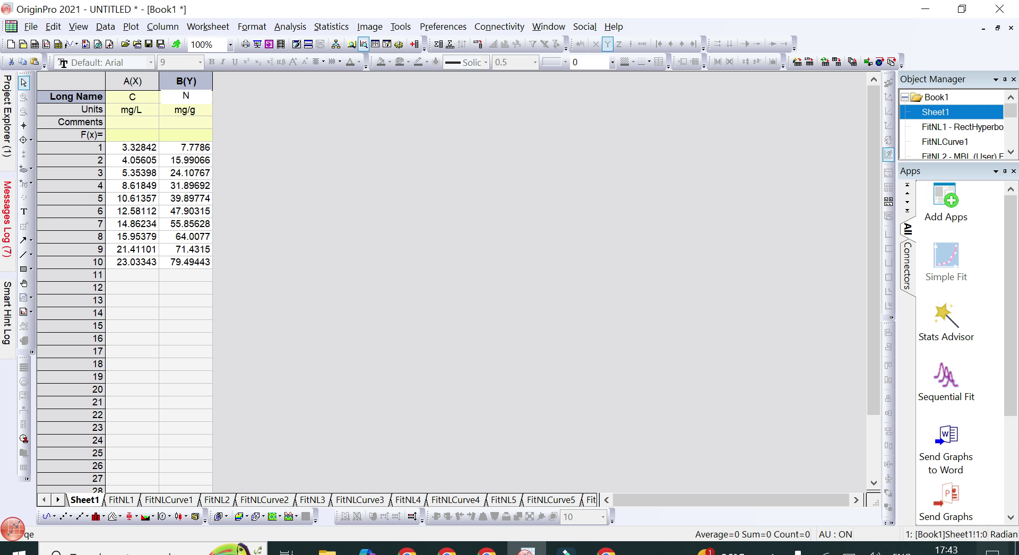
key("Return")
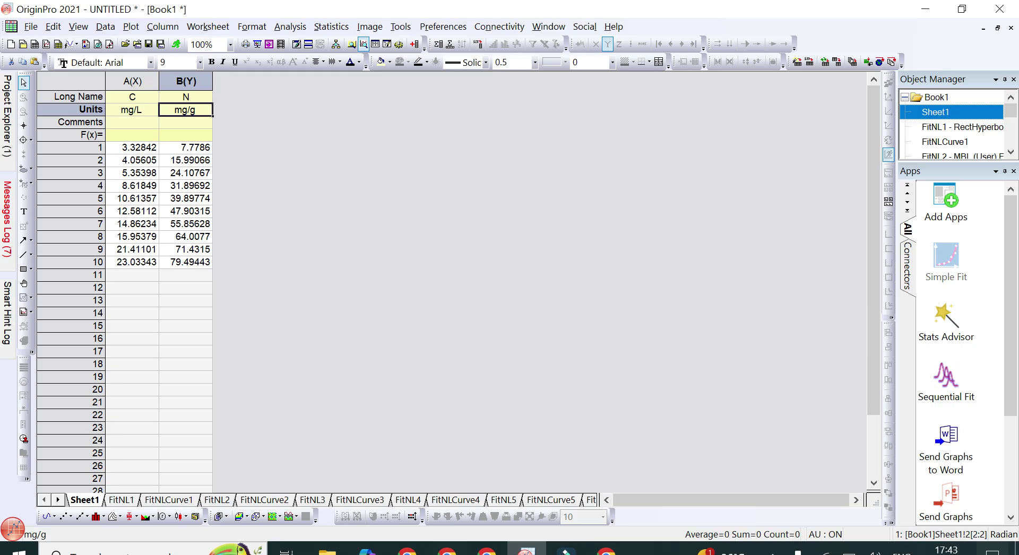
key("Up")
key("Left")
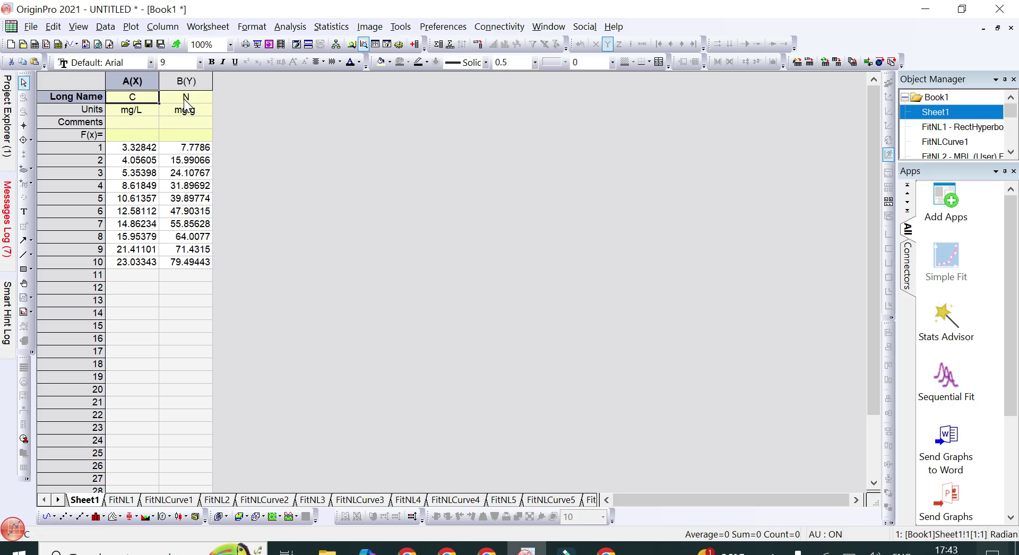
left_click(6, 121)
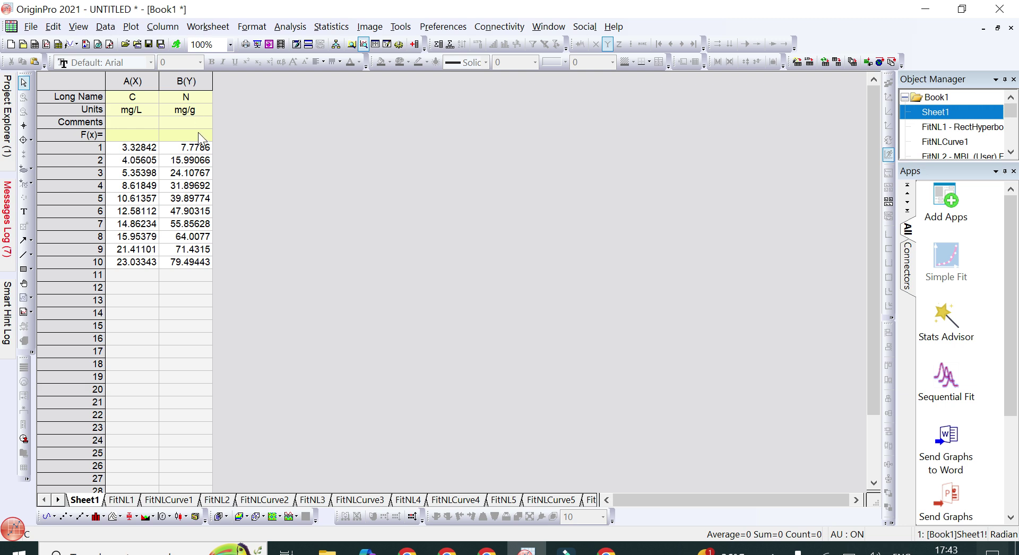
left_click_drag(132, 84, 175, 91)
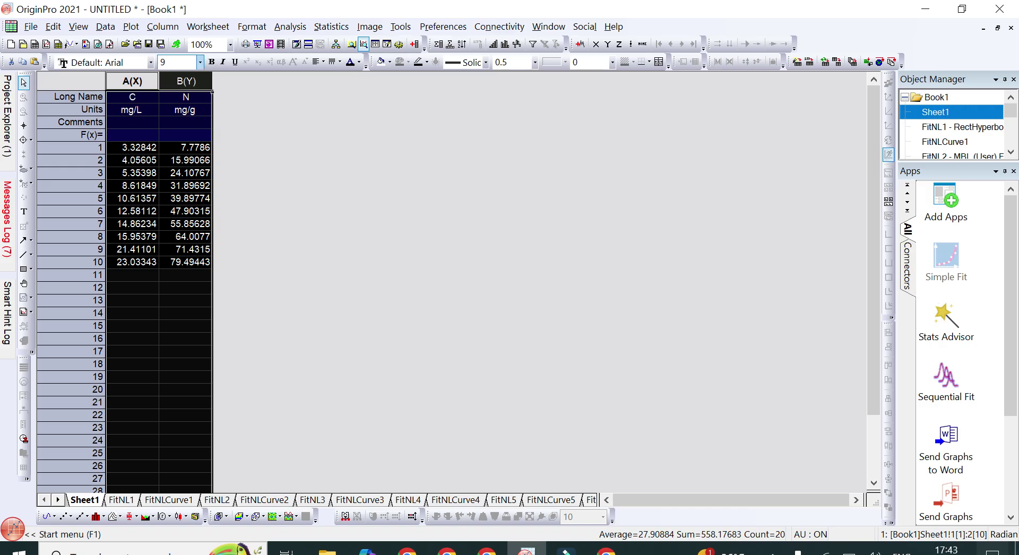
left_click(131, 26)
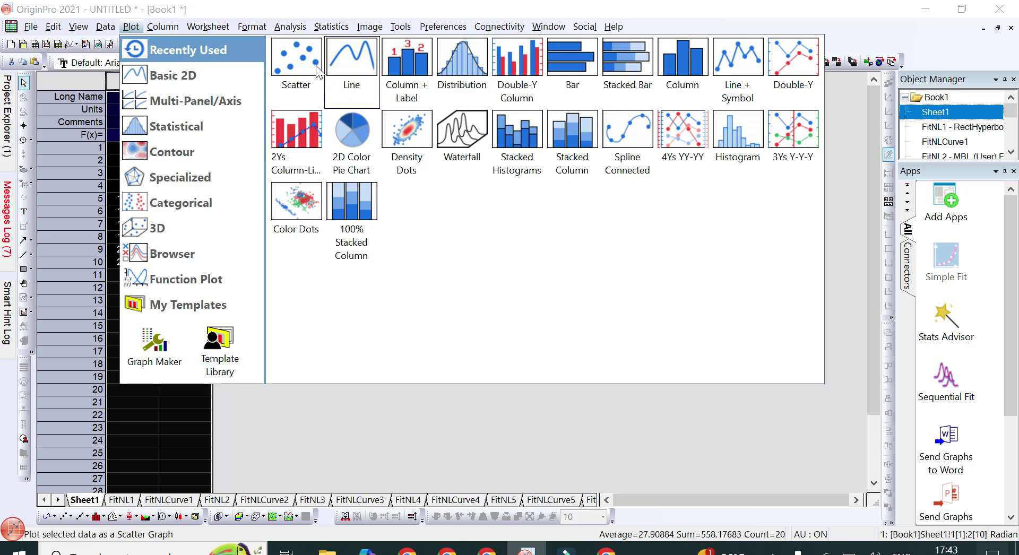
left_click(355, 445)
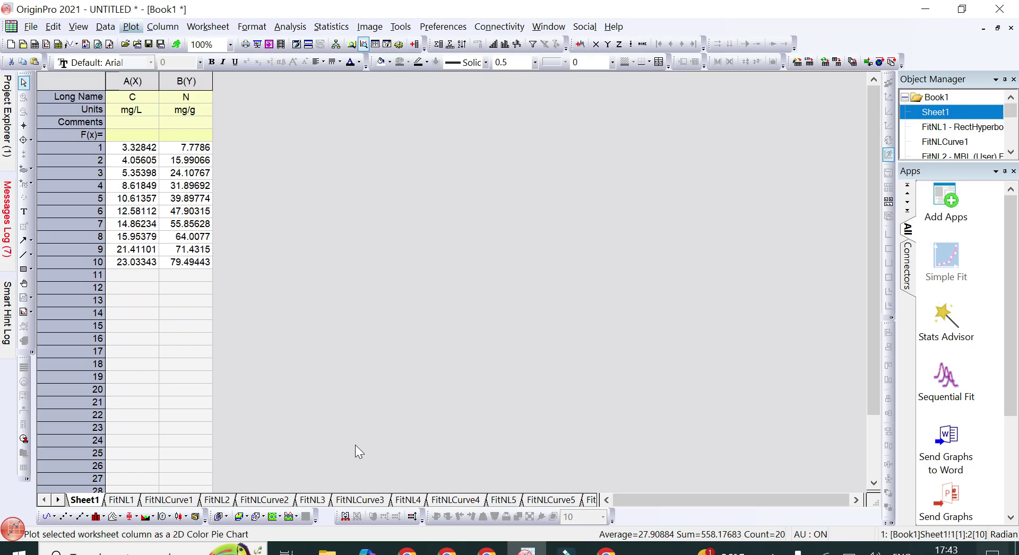
- Open Graph1 from the project folder and select its N scatter points
mouse_move(5, 113)
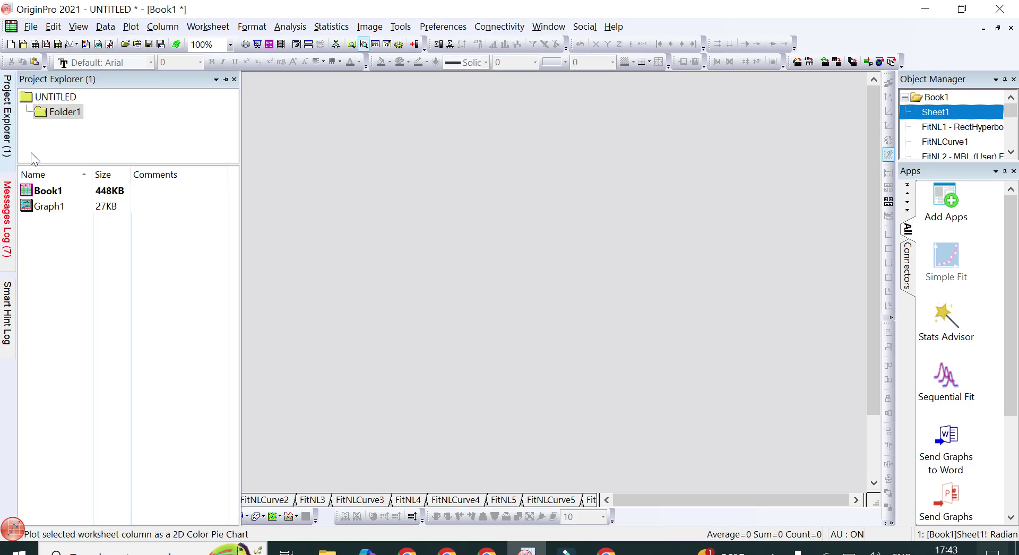
double_click(55, 209)
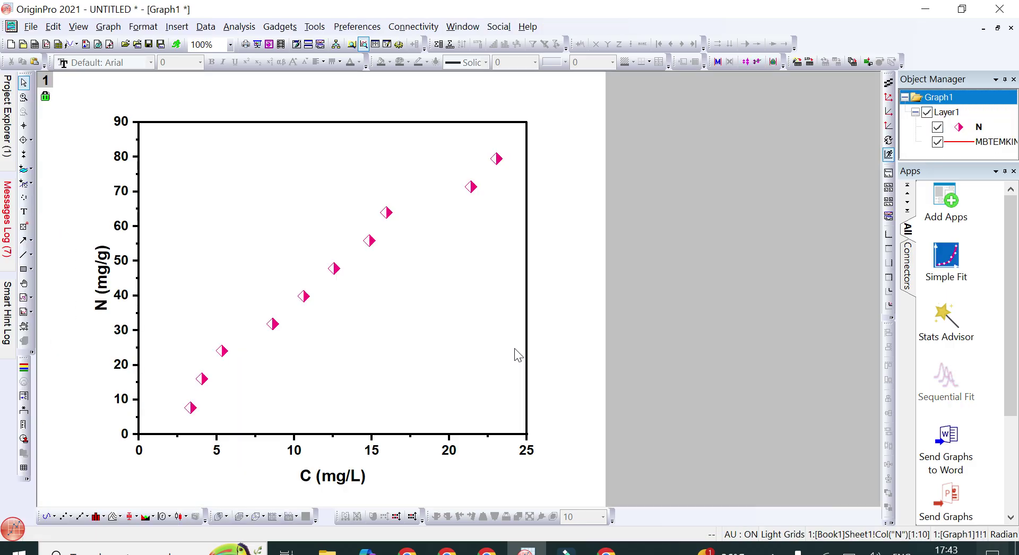
left_click(583, 350)
left_click(333, 271)
- Open the nonlinear curve fit dialog for the selected points and start a new fitting function in Origin Basic Functions
left_click(237, 27)
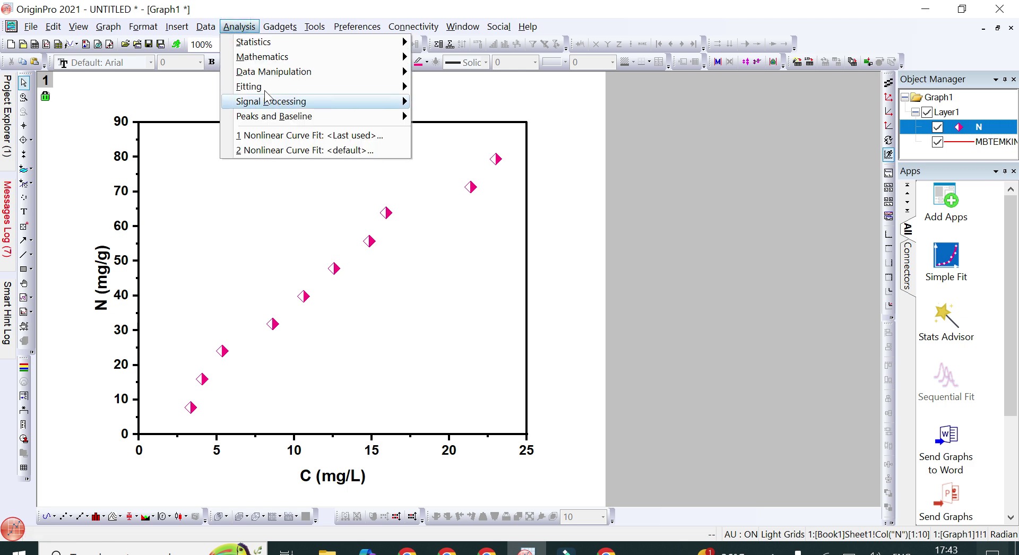
mouse_move(266, 88)
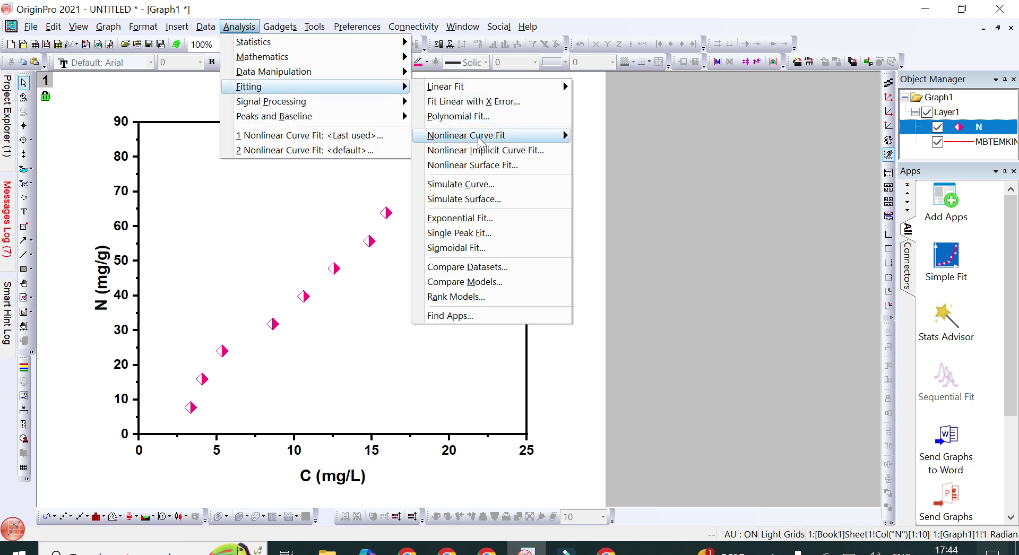
mouse_move(480, 139)
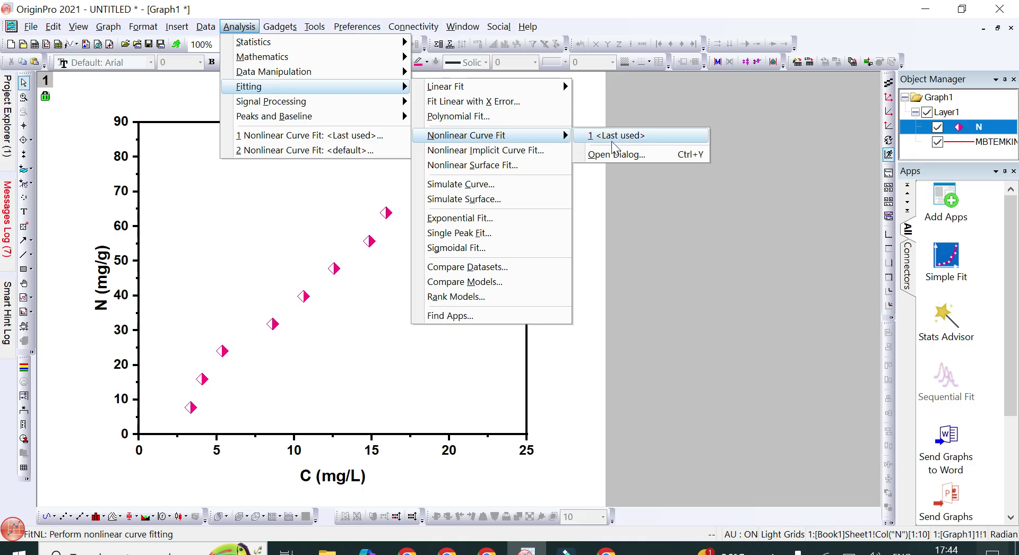
left_click(615, 158)
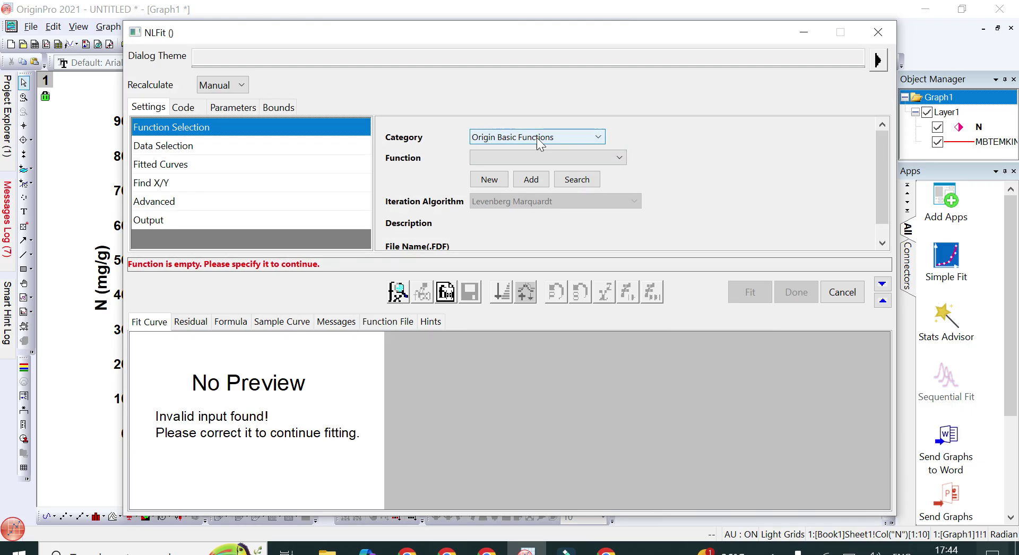
left_click(485, 154)
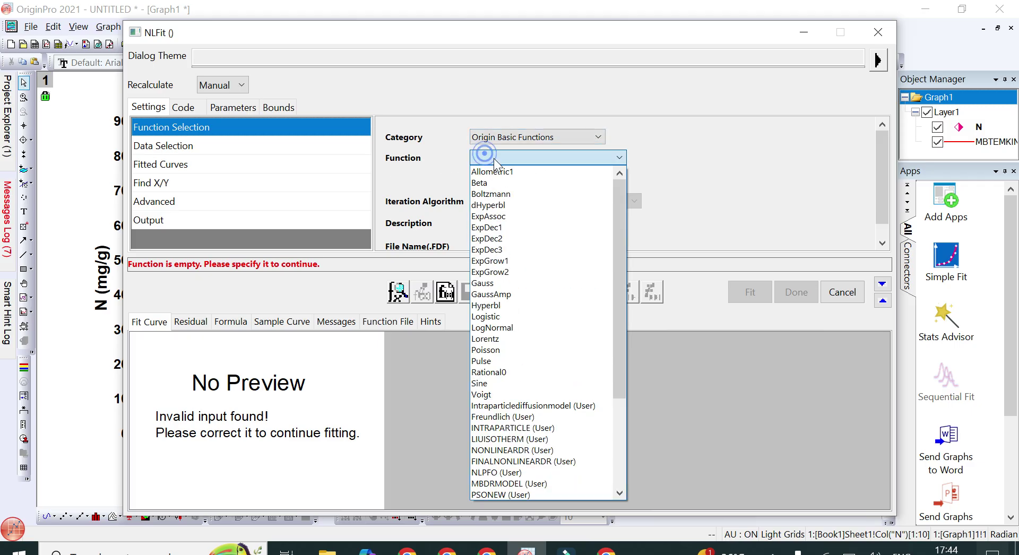
left_click_drag(619, 256, 623, 345)
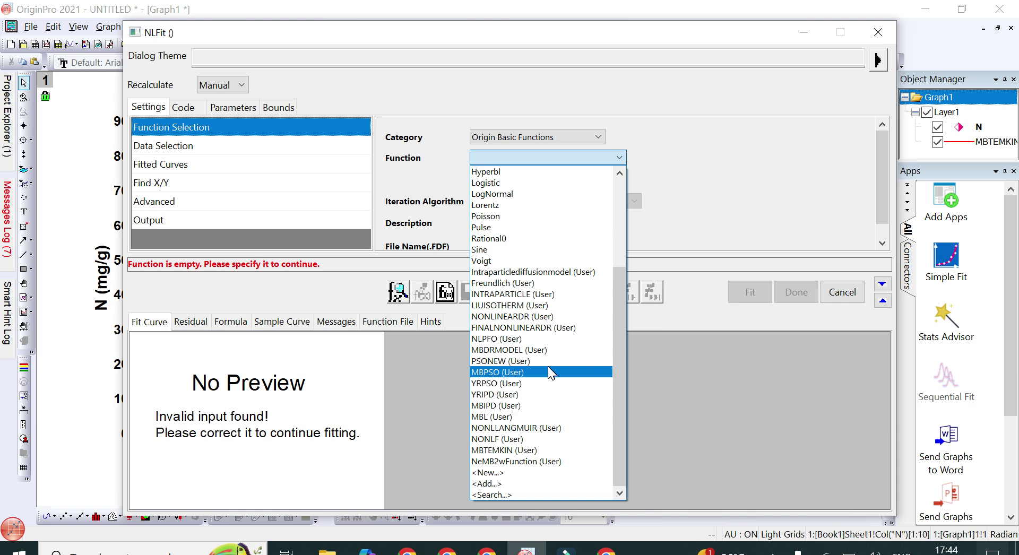
left_click(487, 472)
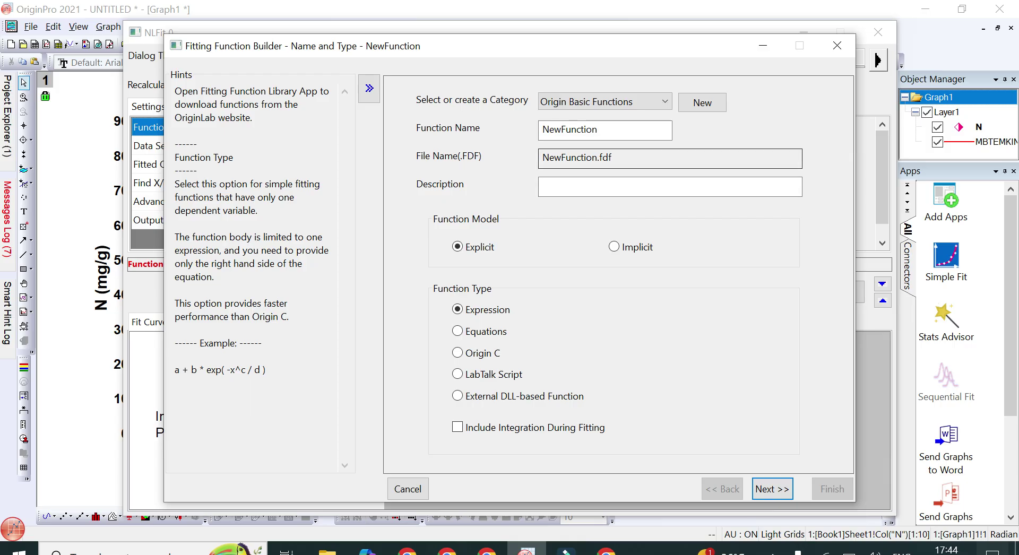
- Name the new fitting function TEMKINMB and continue to its variables and parameters
left_click(561, 130)
double_click(562, 130)
type("TEMKINMB")
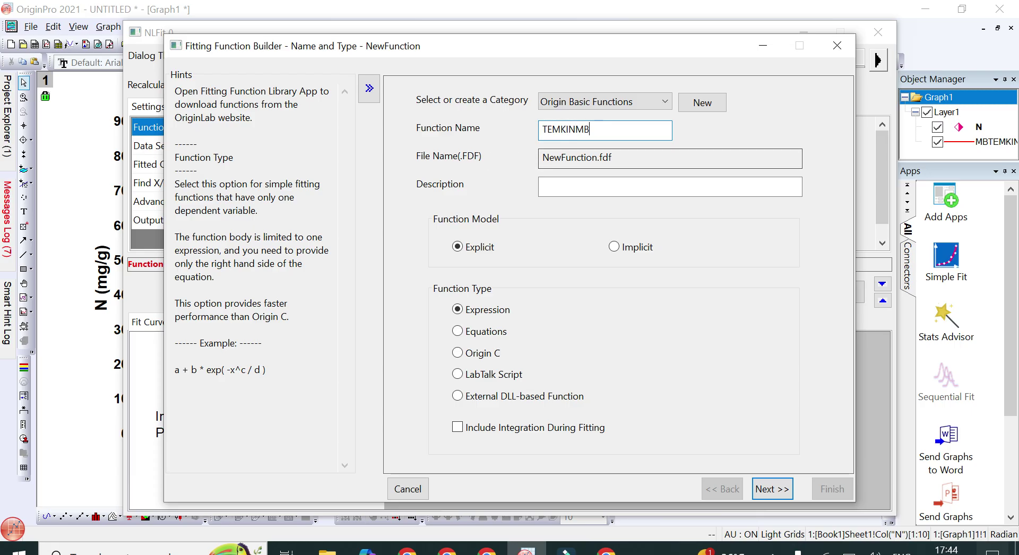
left_click(571, 157)
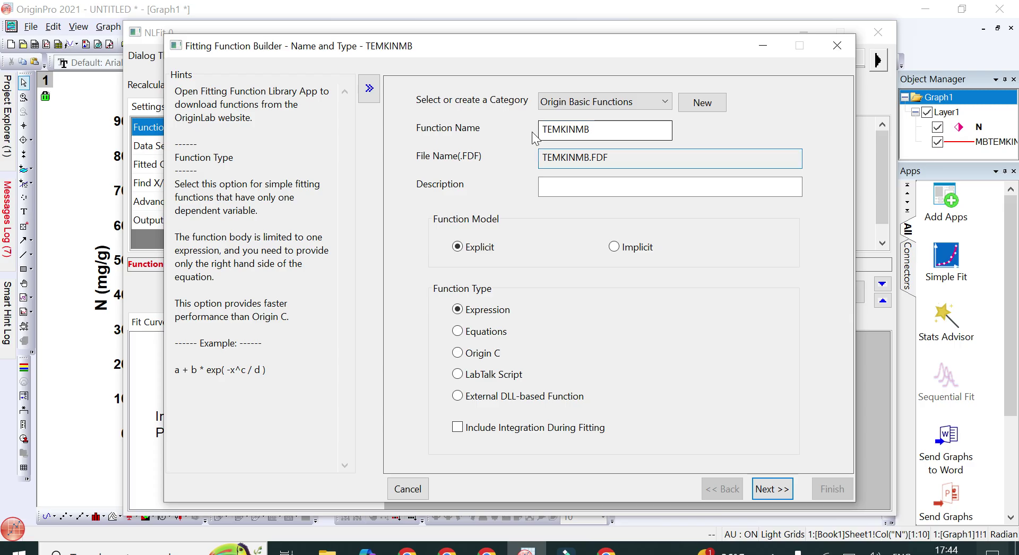
left_click(772, 489)
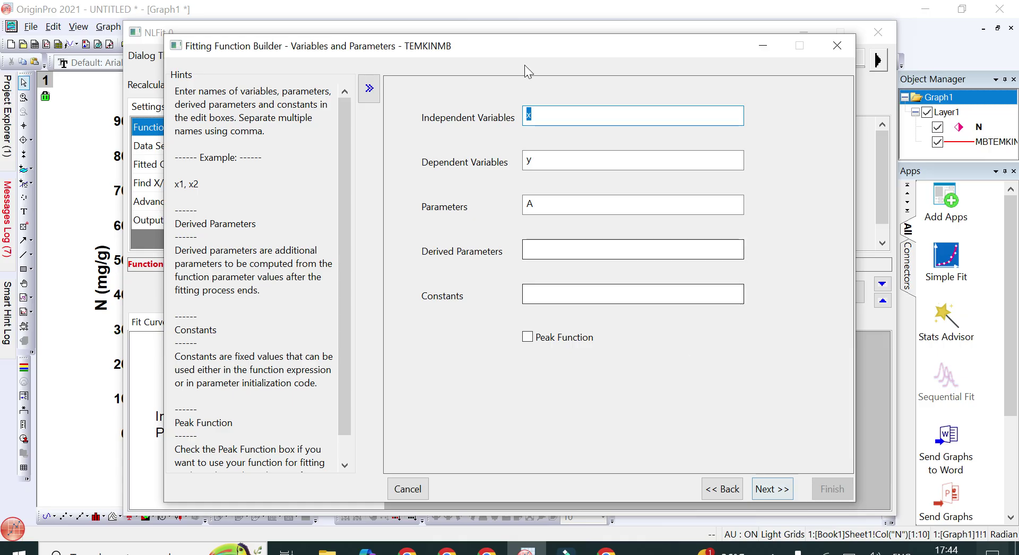
- Define C as the independent variable, N as the dependent variable, and A, B as the parameters
type("C")
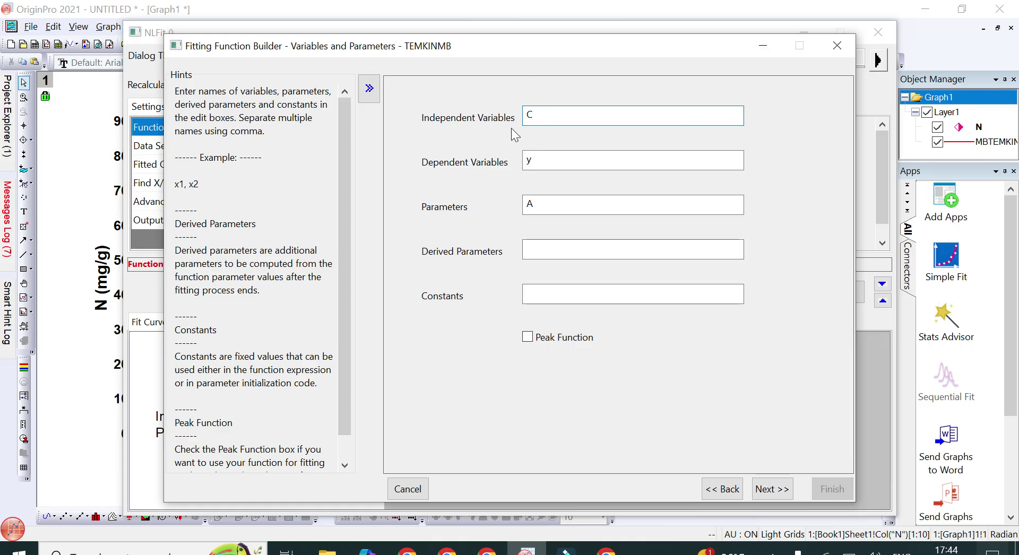
double_click(530, 160)
type("N")
left_click(545, 196)
type("A, B")
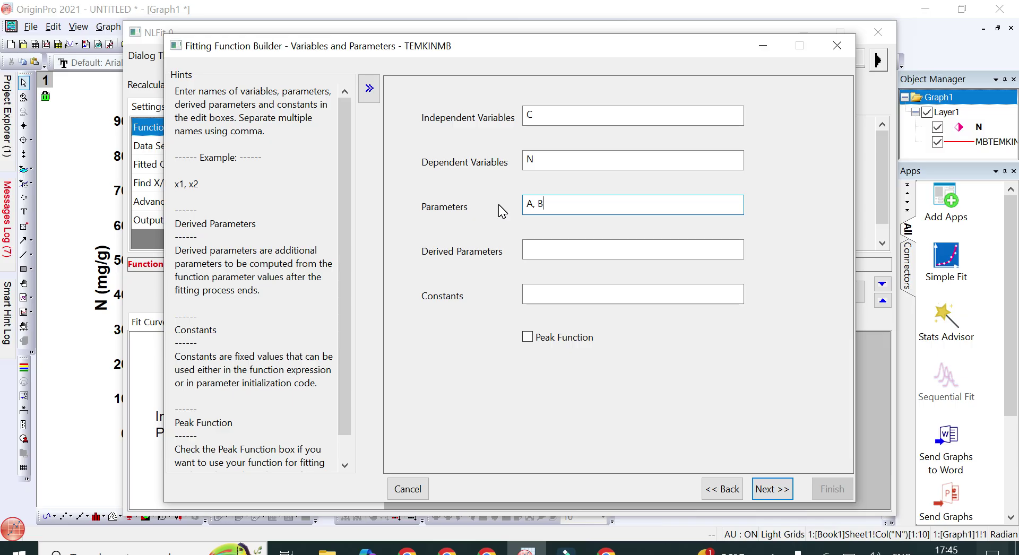
left_click(771, 488)
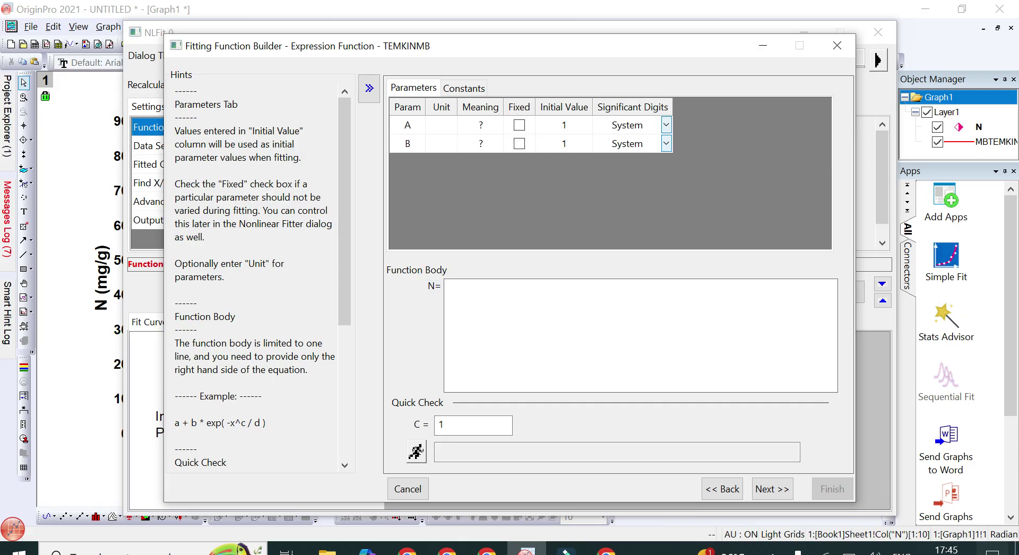
- Enter B*ln(A*C) as the function body for N
left_click(488, 308)
type("B*ln(A*C")
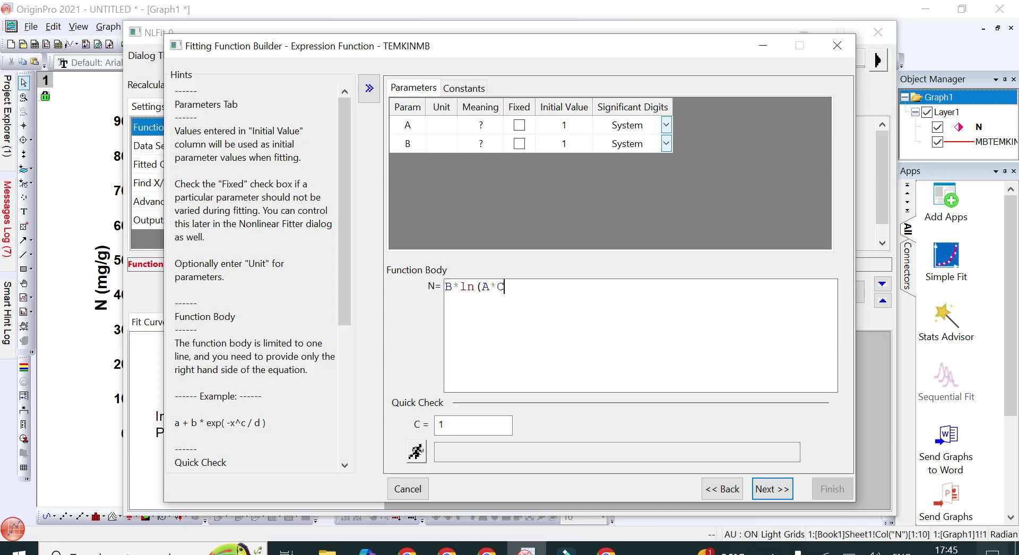
type(")")
left_click(772, 488)
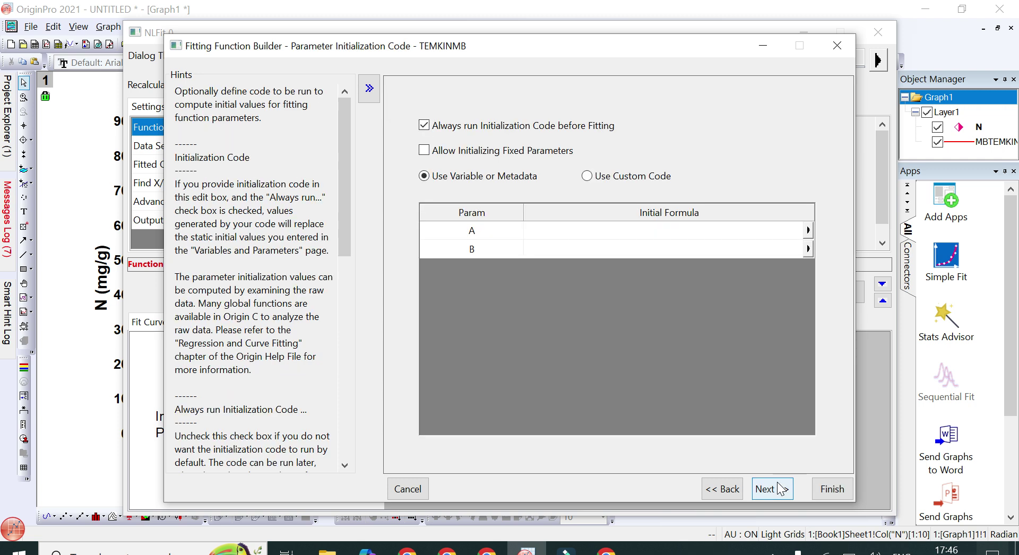
- Skip the parameter initialization code and constrain both A and B with a lower bound of 0 using the < operator
left_click(781, 488)
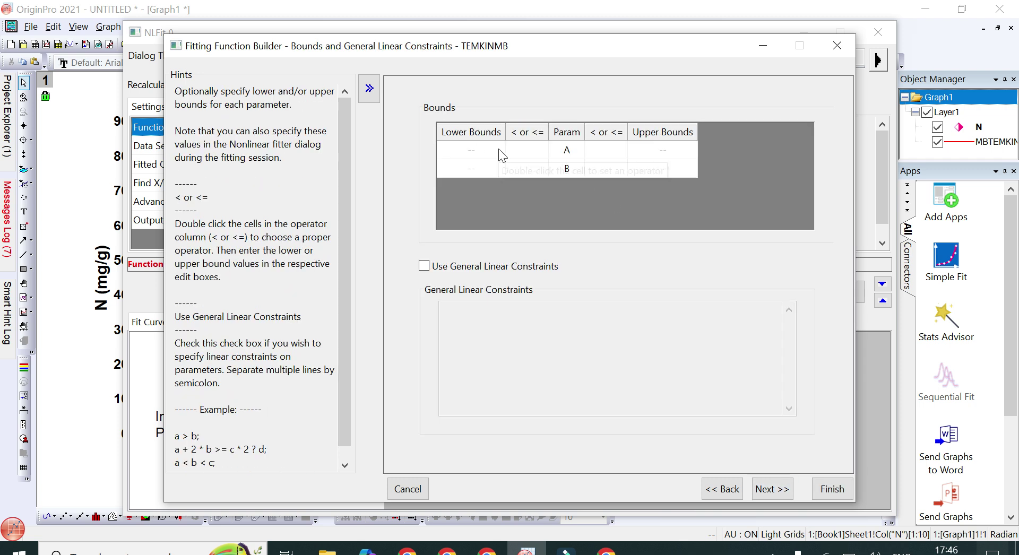
double_click(526, 150)
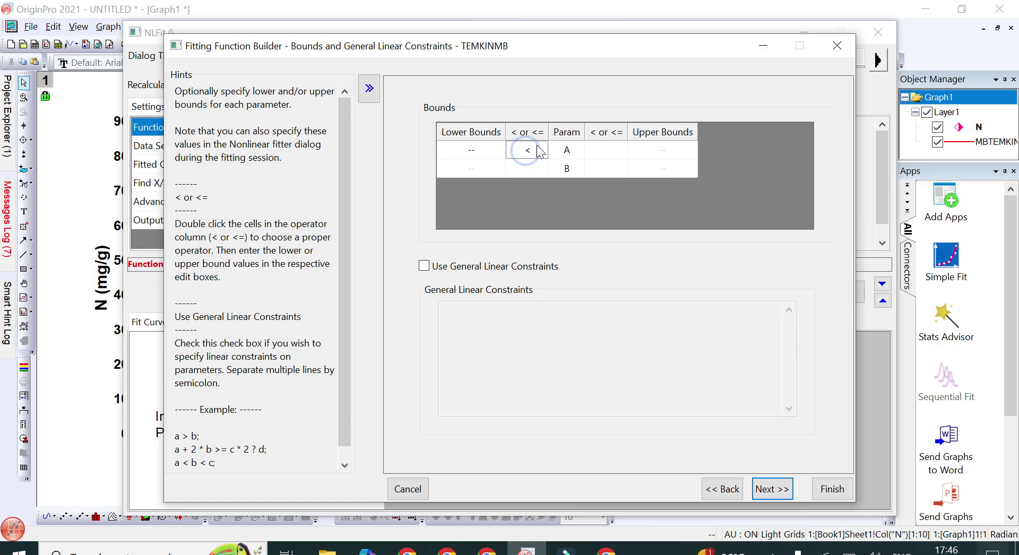
double_click(531, 164)
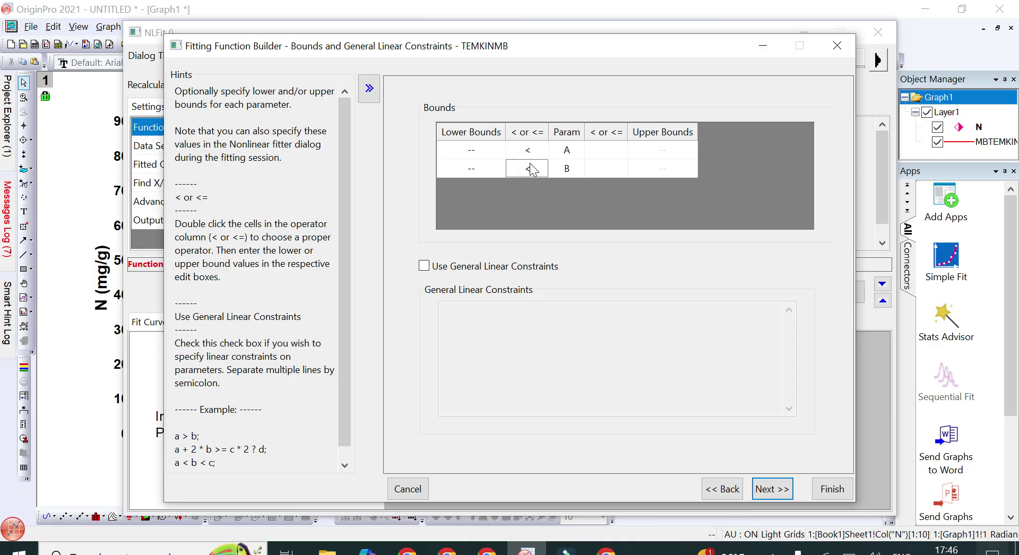
left_click(482, 149)
type("0")
key("Down")
type("0")
key("Return")
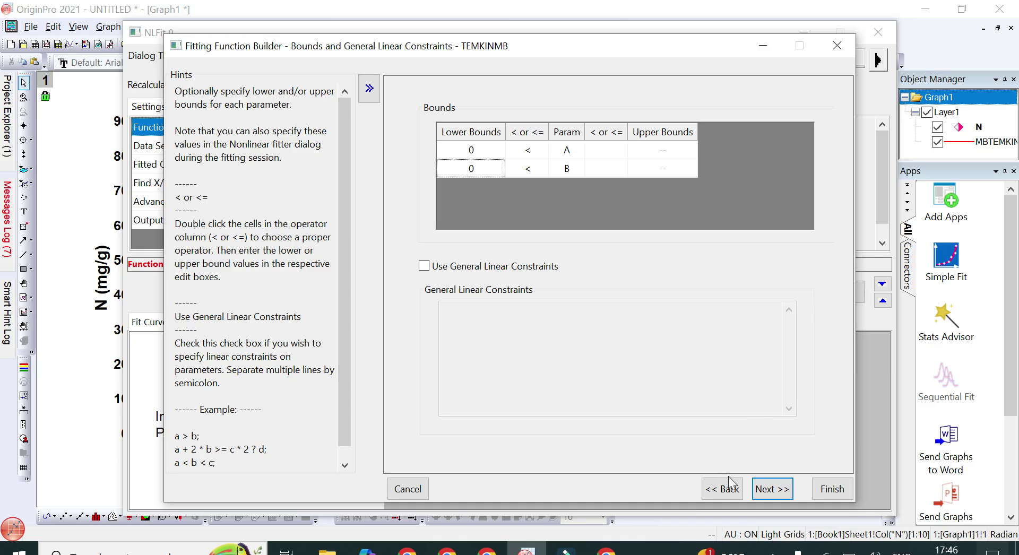
- Finish the TEMKINMB function without derived parameters and fit it to the N data
left_click(772, 489)
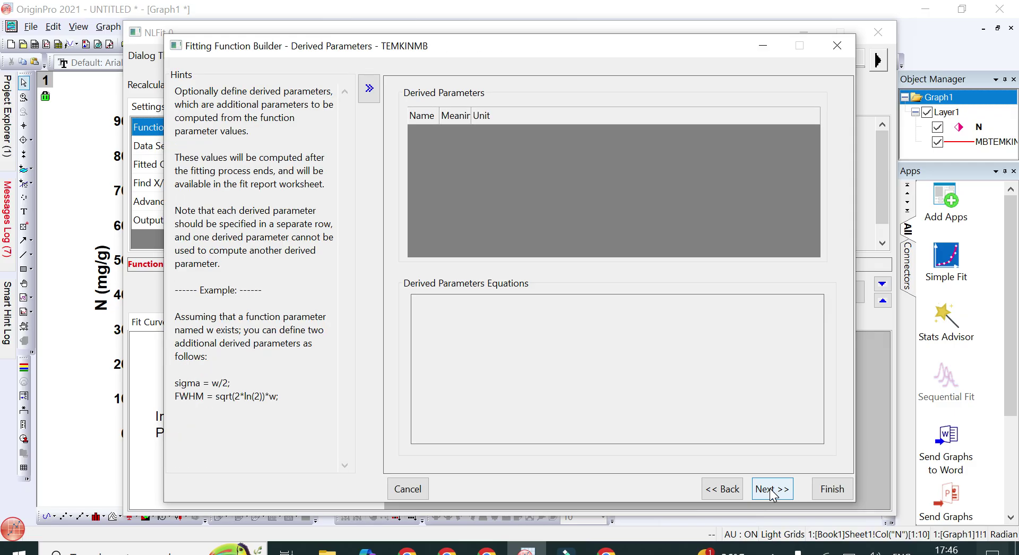
left_click(771, 490)
left_click(824, 490)
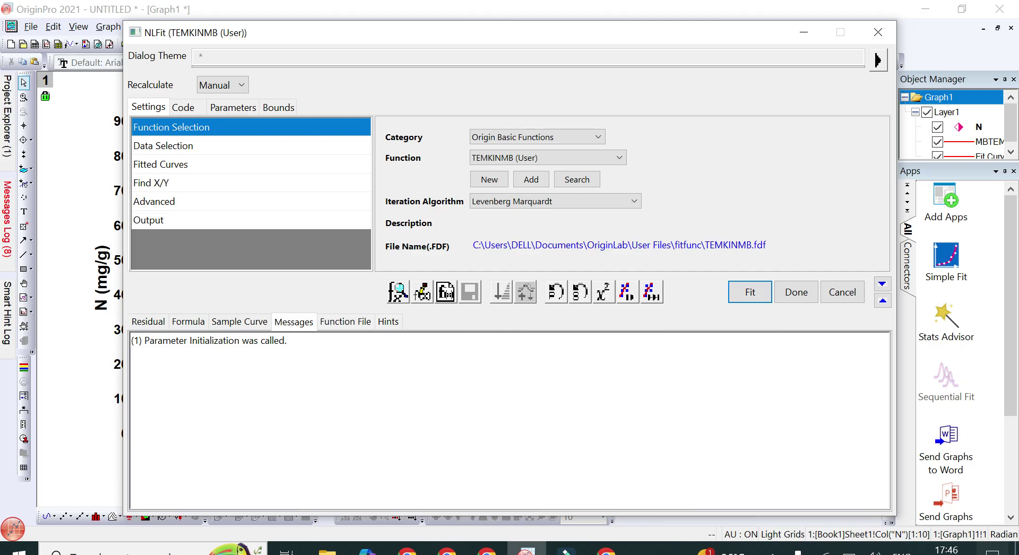
left_click(746, 292)
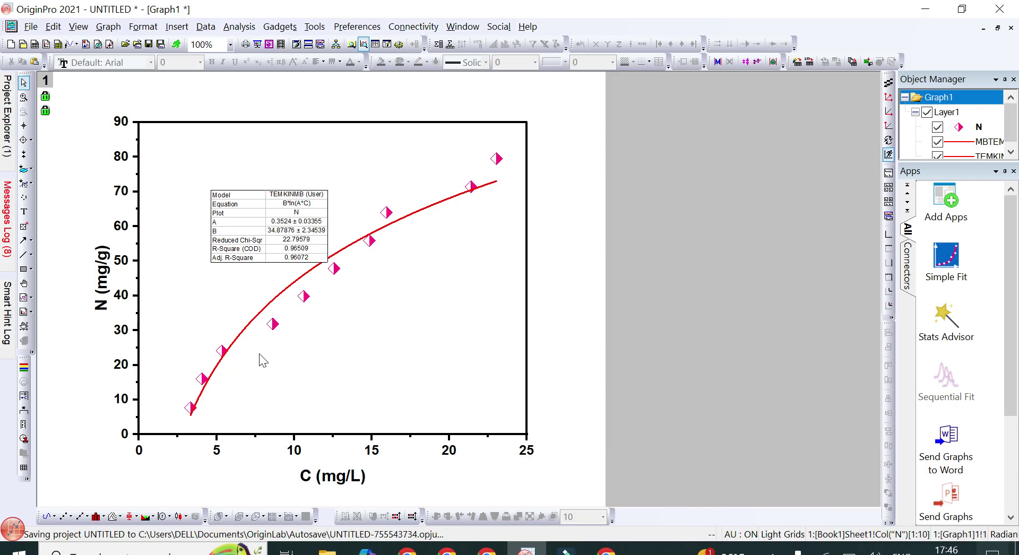
- Move the fit results table to the upper-left corner of the plot area and enlarge it
left_click_drag(275, 226, 211, 168)
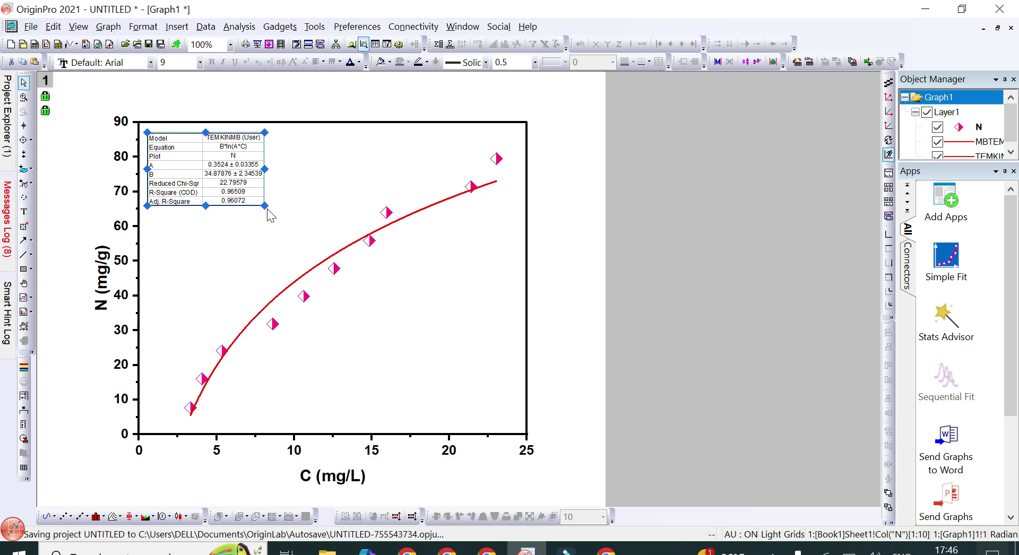
left_click_drag(264, 206, 316, 248)
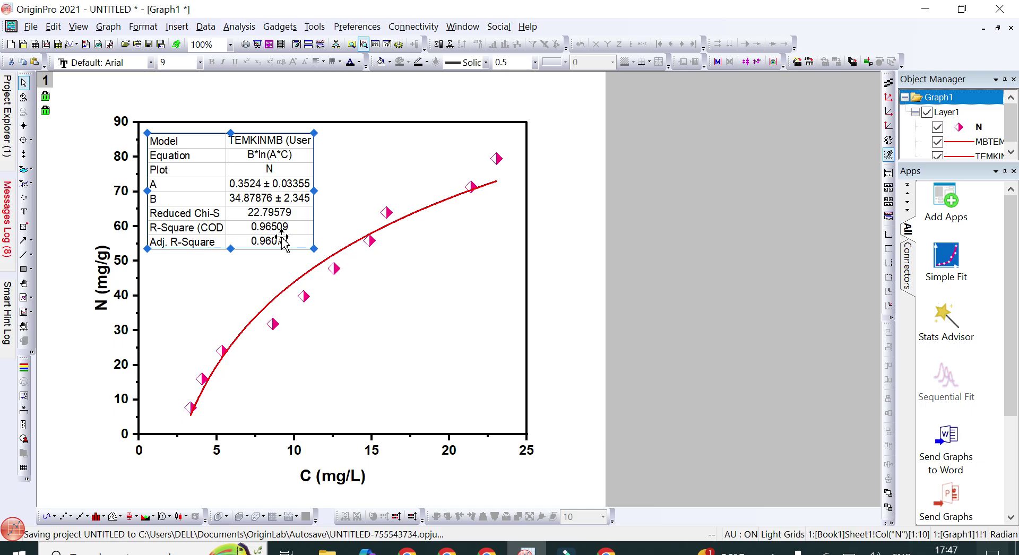
- Set the TEMKINMB fit curve's line thickness to 3 and its colour to blue, leaving nothing selected on the graph
left_click(358, 289)
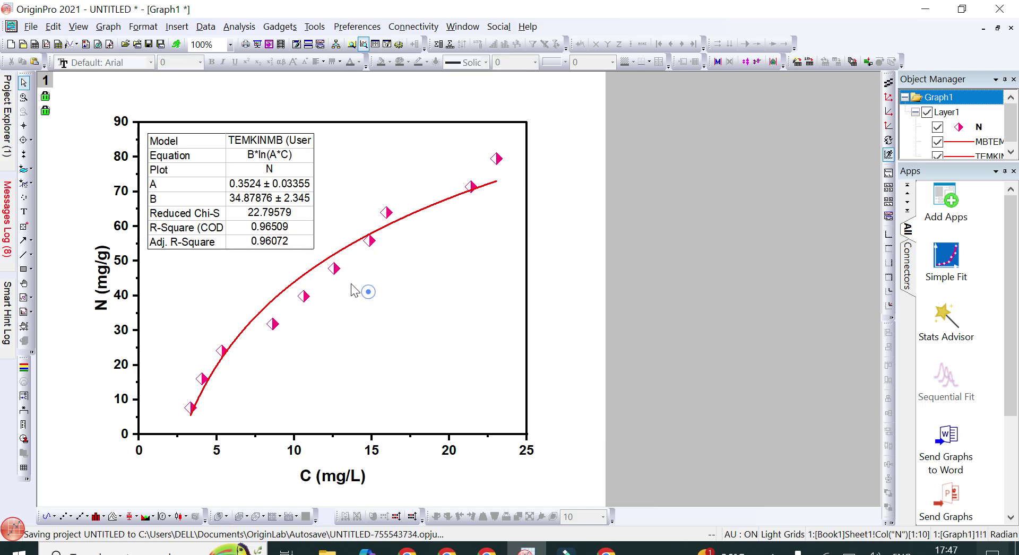
left_click(323, 262)
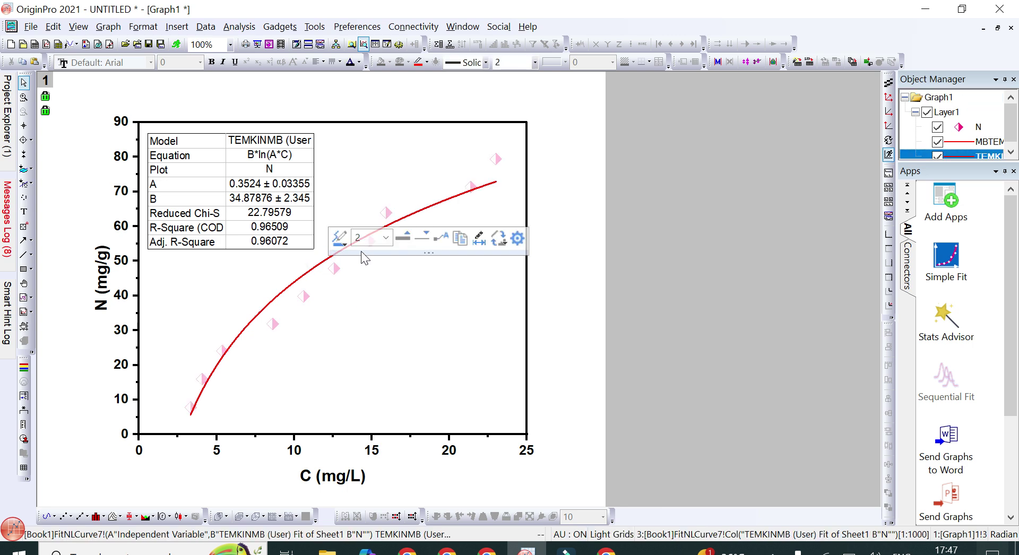
left_click(386, 237)
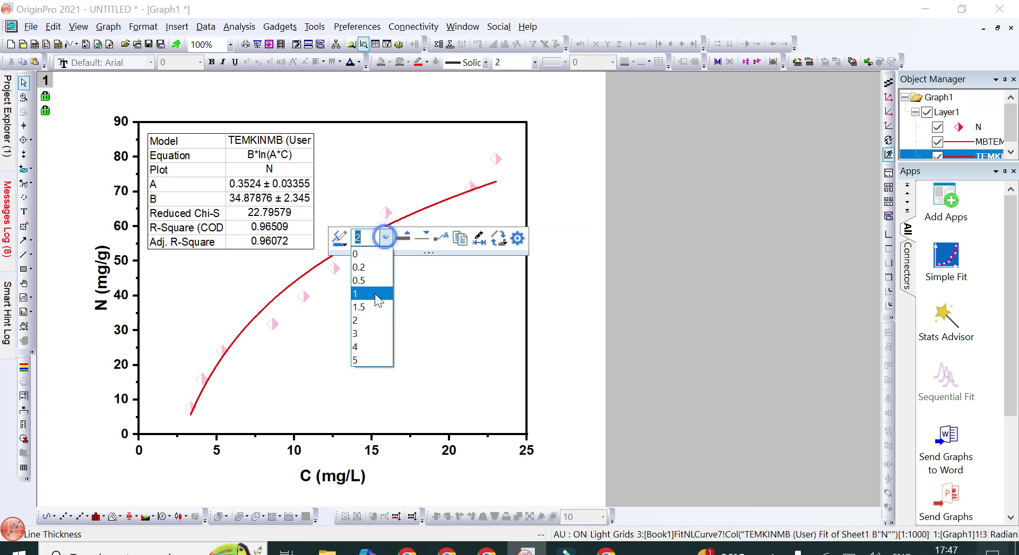
left_click(367, 320)
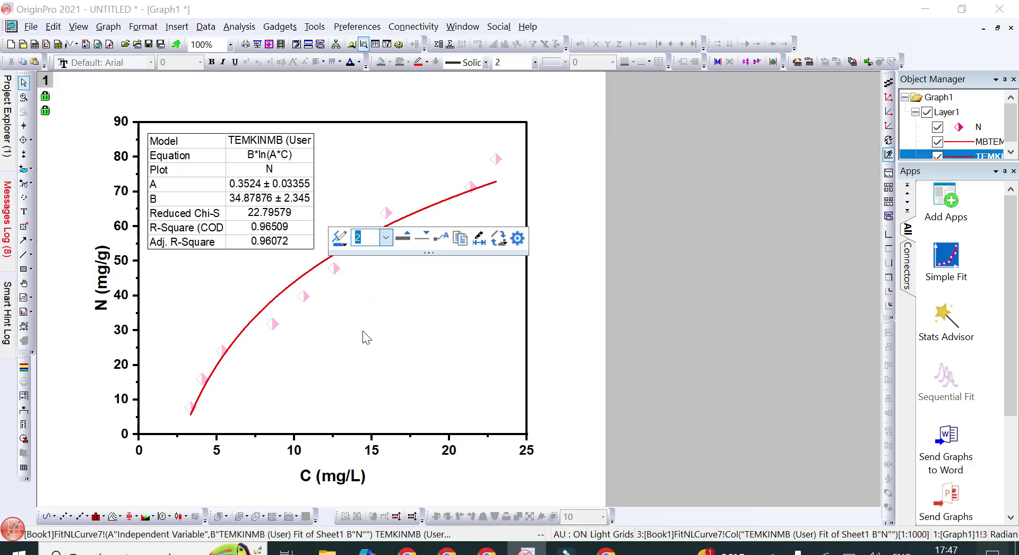
left_click(427, 63)
left_click(463, 98)
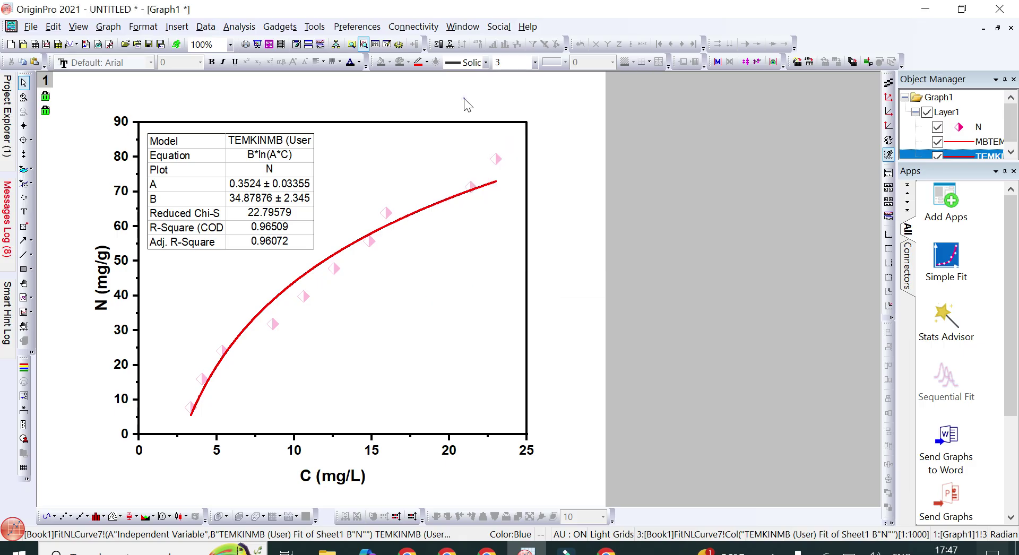
left_click(425, 62)
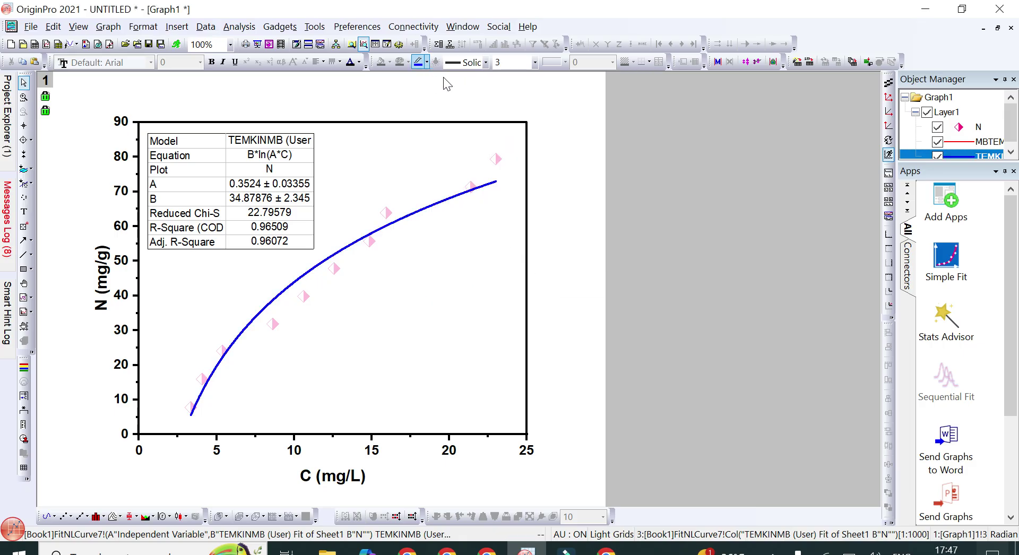
left_click(590, 257)
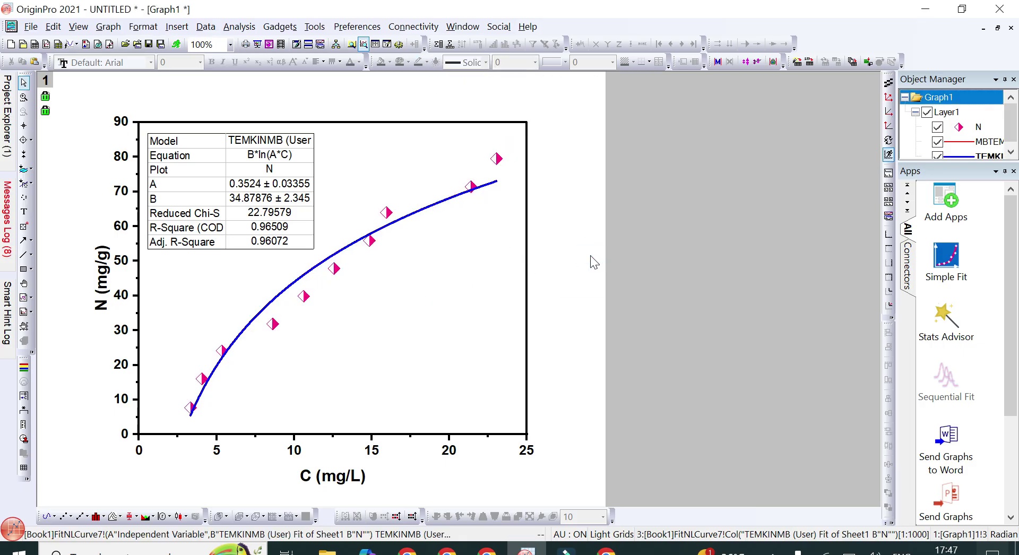